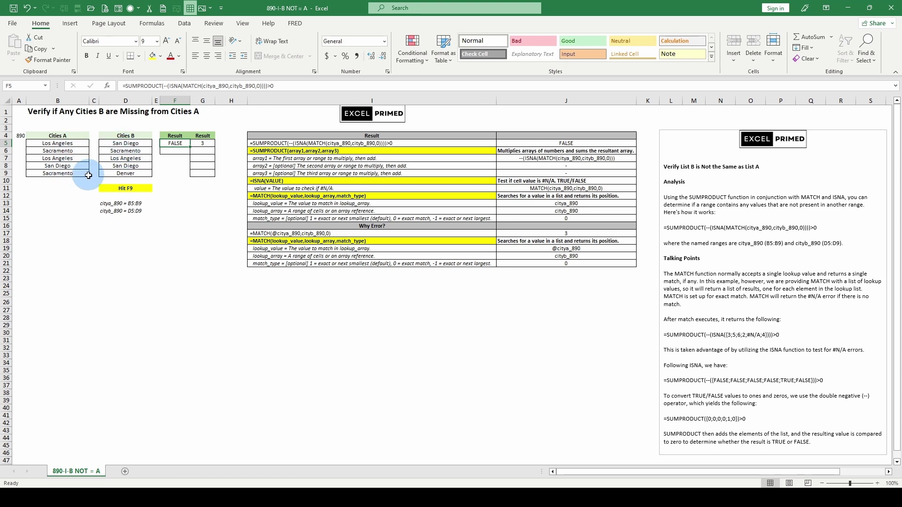
Recalculate the random Cities A list twice, and inspect the lookup_value, lookup_array and match_type arguments of MATCH in F5's formula
{"action": "key", "text": "F9"}
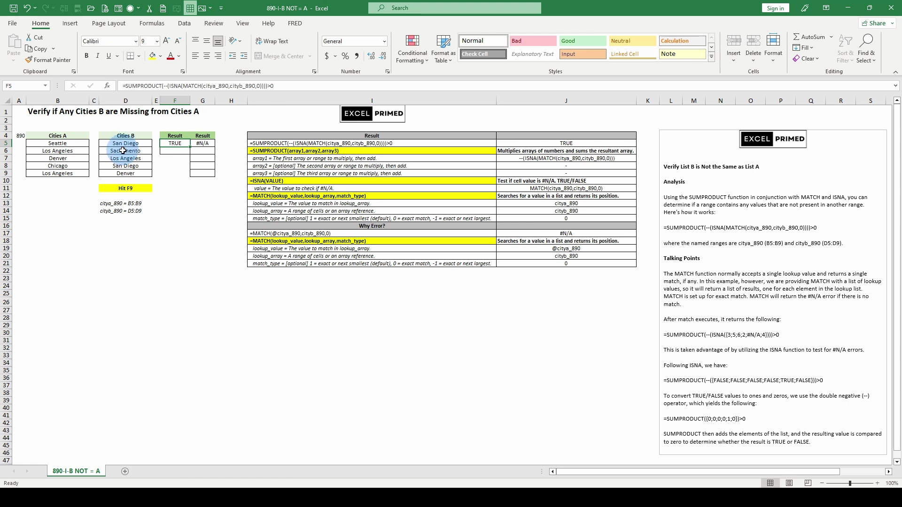
{"action": "key", "text": "F9"}
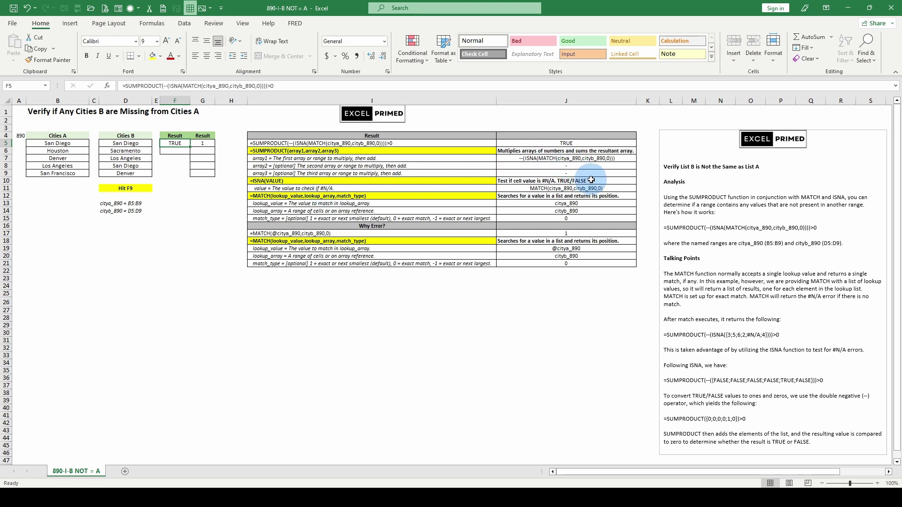
{"action": "left_click", "coordinate": [206, 88]}
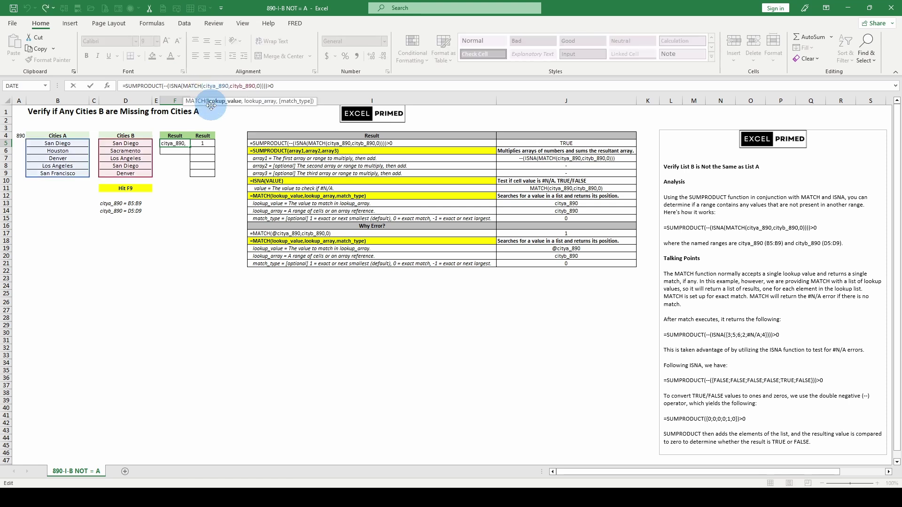
{"action": "left_click", "coordinate": [216, 101]}
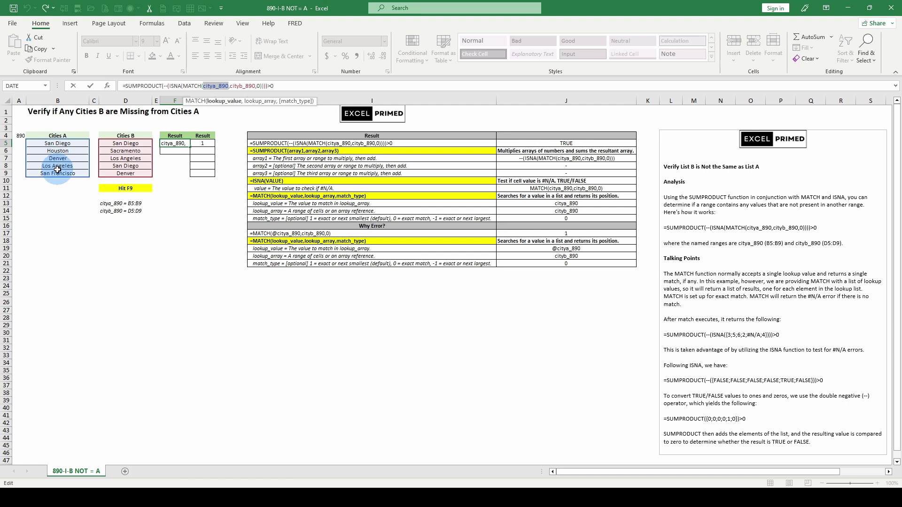
{"action": "left_click", "coordinate": [254, 100]}
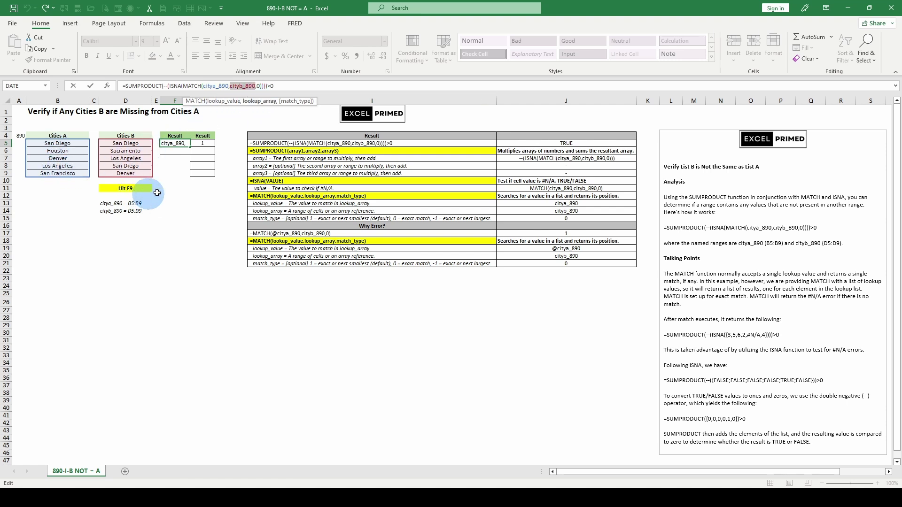
{"action": "left_click", "coordinate": [297, 101]}
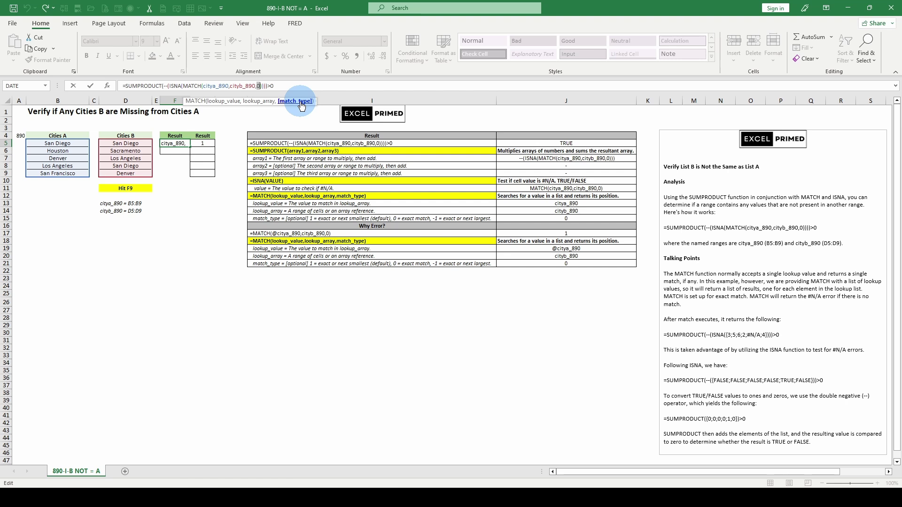
{"action": "key", "text": "Escape"}
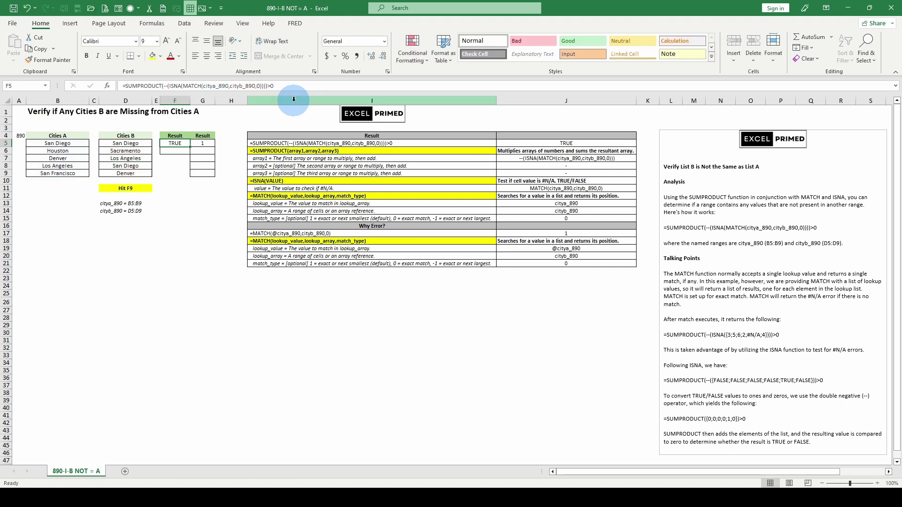
Evaluate the MATCH(citya_890,cityb_890,0) part of F5's formula in place, and leave the formula without saving
{"action": "left_click", "coordinate": [183, 85]}
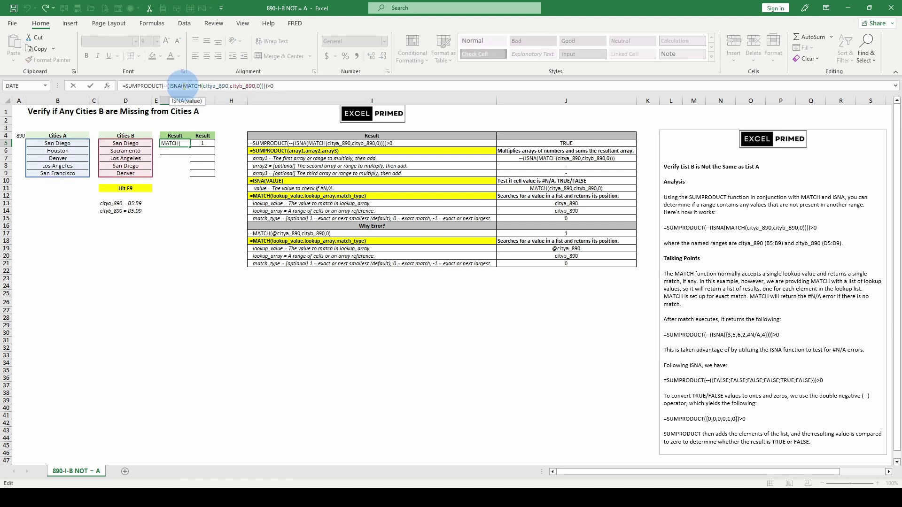
{"action": "left_click_drag", "start_coordinate": [184, 86], "coordinate": [262, 86]}
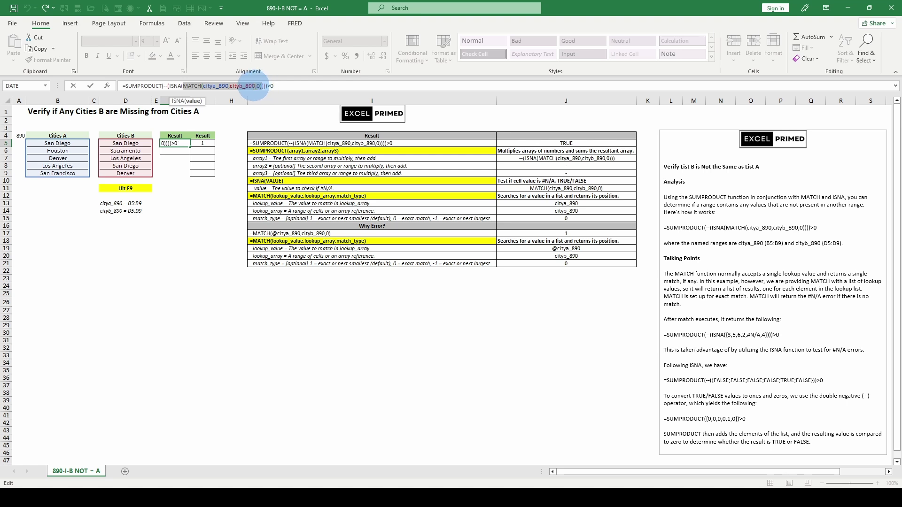
{"action": "key", "text": "F9"}
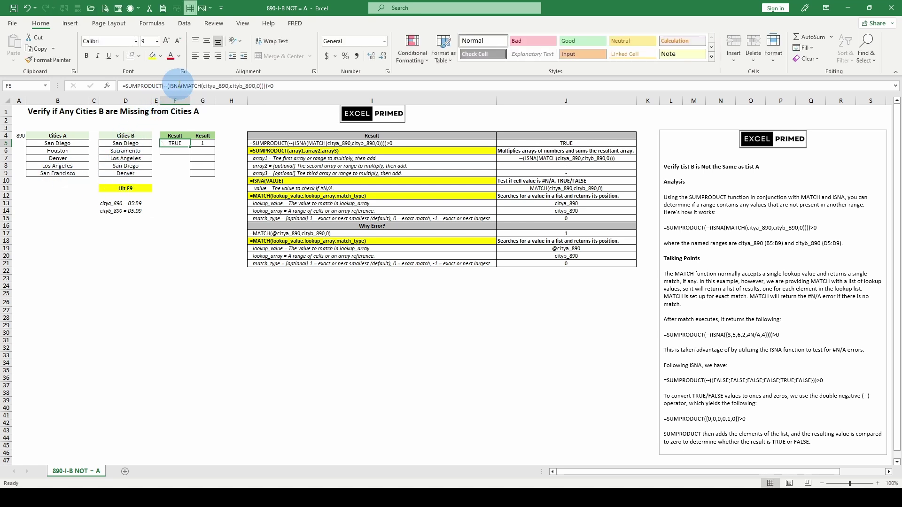
{"action": "key", "text": "ctrl+z"}
{"action": "key", "text": "F9"}
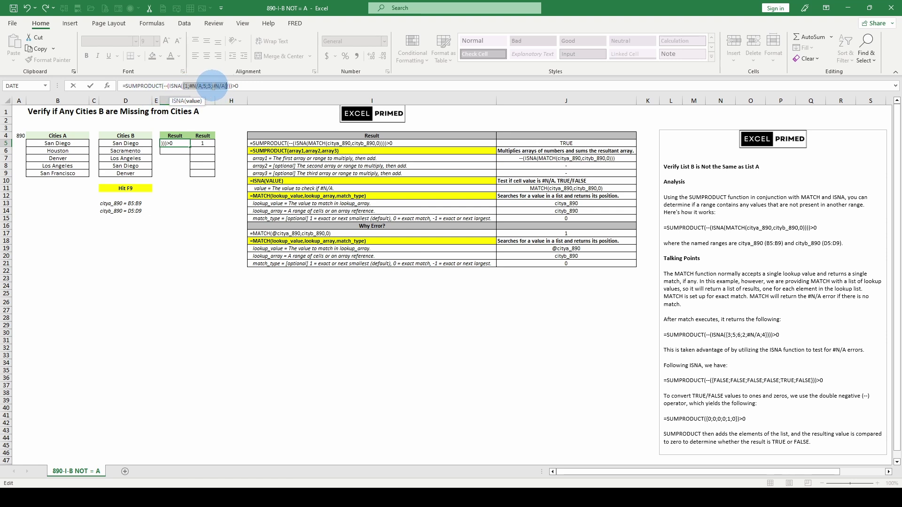
{"action": "key", "text": "Escape"}
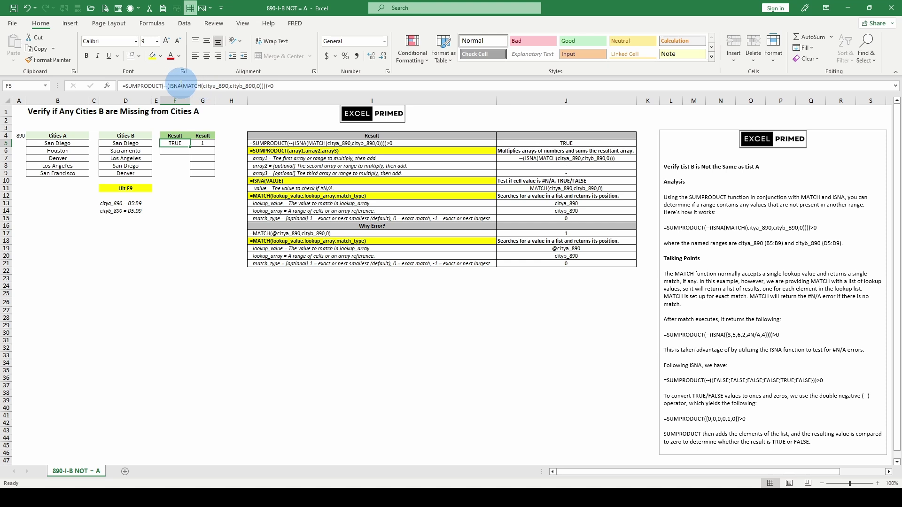
Evaluate the whole --(ISNA(MATCH(citya_890,cityb_890,0))) array inside F5's SUMPRODUCT, and discard the edit
{"action": "left_click", "coordinate": [167, 86]}
{"action": "left_click_drag", "start_coordinate": [163, 85], "coordinate": [266, 85]}
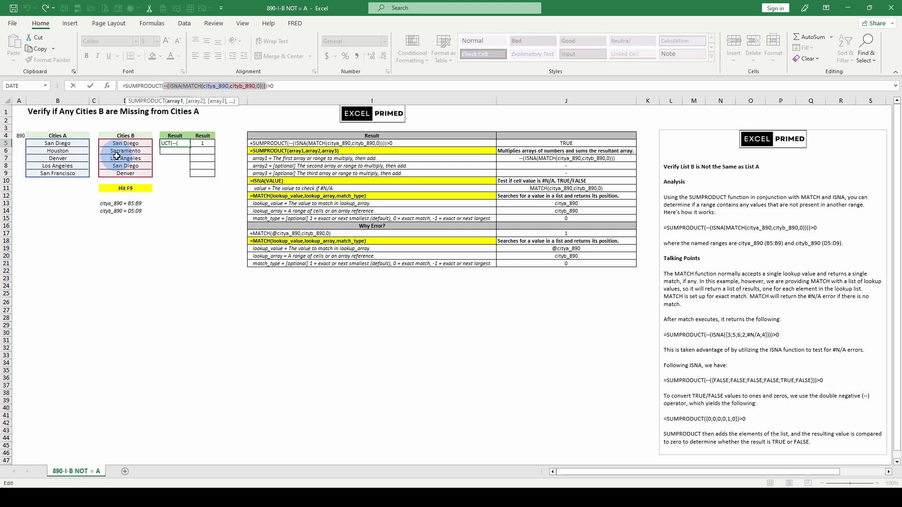
{"action": "key", "text": "F9"}
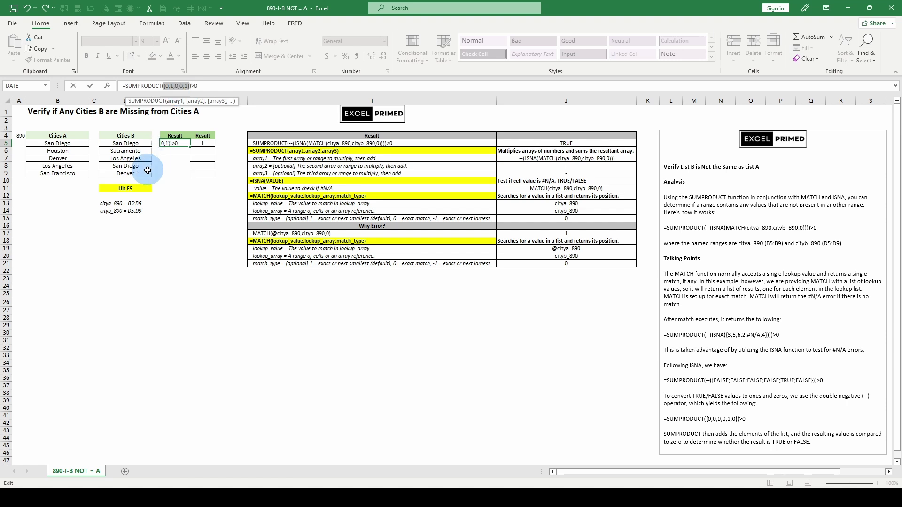
{"action": "key", "text": "Escape"}
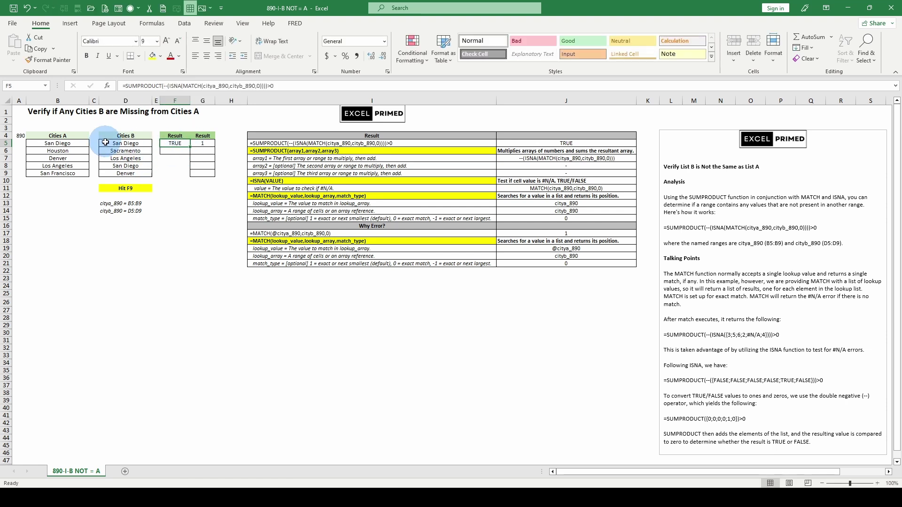
Recalculate the sheet repeatedly until every city in Cities A also occurs in Cities B
{"action": "key", "text": "F9"}
{"action": "key", "text": "F9"}
{"action": "key", "text": "F9"}
{"action": "key", "text": "F9"}
{"action": "key", "text": "F9"}
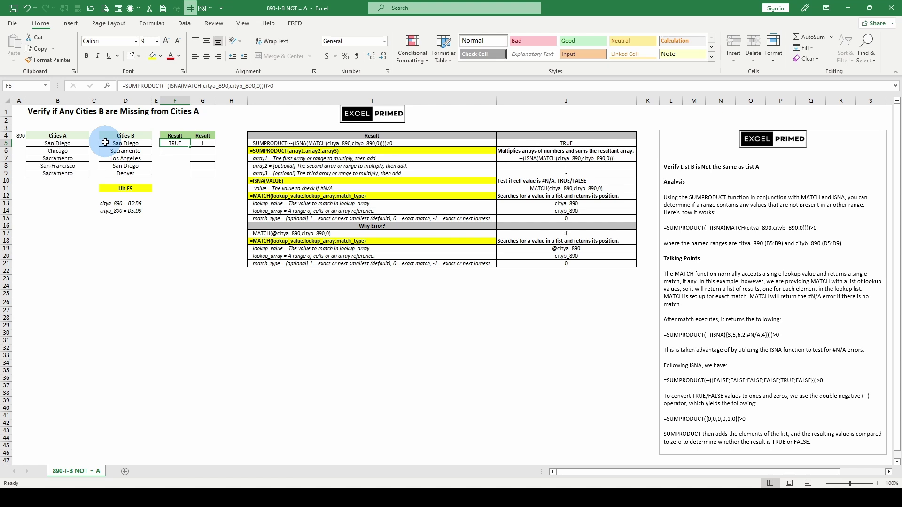
{"action": "key", "text": "F9"}
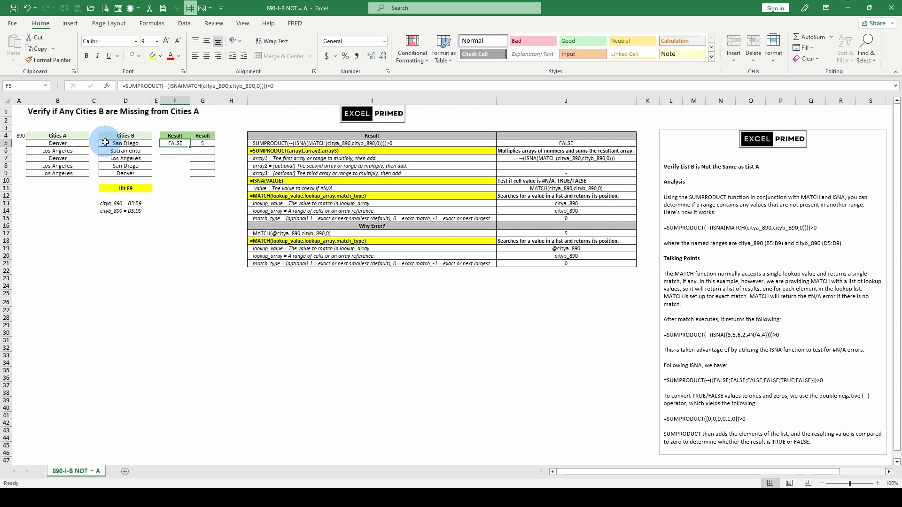
Evaluate the array1 argument of F5's SUMPRODUCT for the regenerated city list, and discard the edit
{"action": "left_click", "coordinate": [166, 86]}
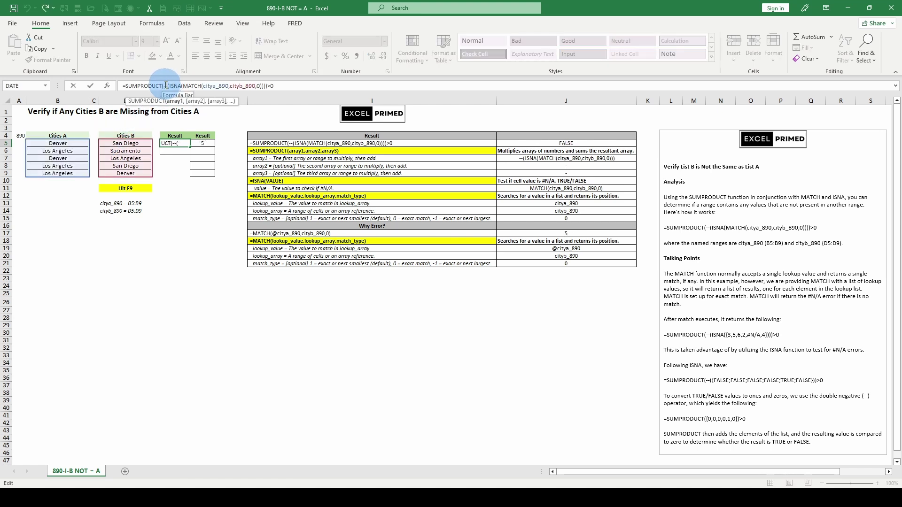
{"action": "left_click", "coordinate": [179, 102]}
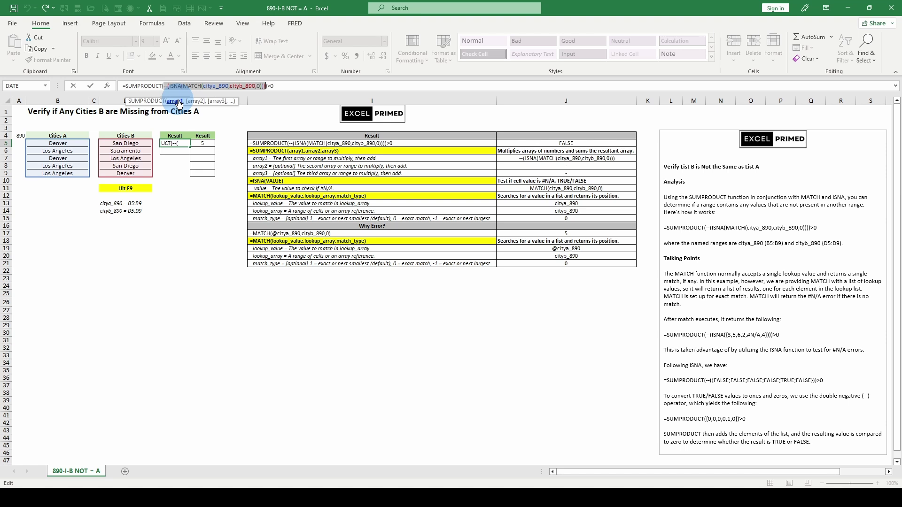
{"action": "key", "text": "F9"}
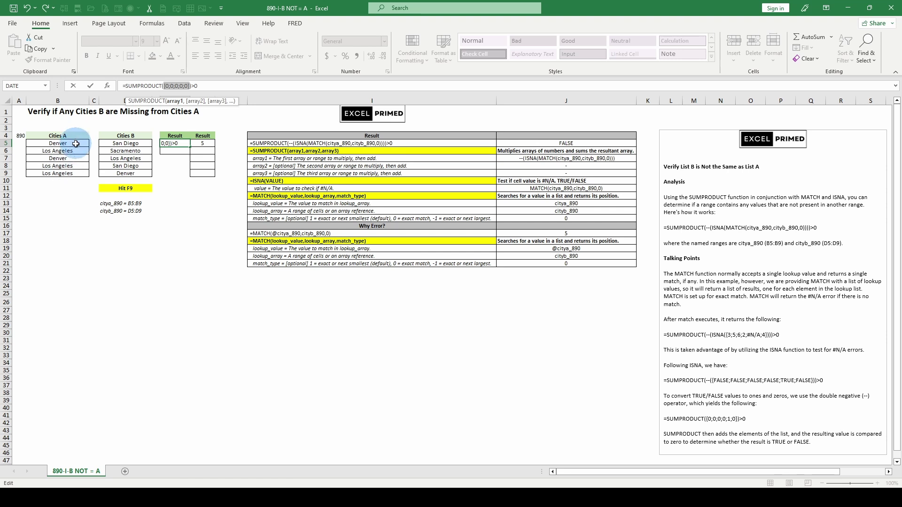
{"action": "key", "text": "Escape"}
Recalculate the sheet and evaluate the lookup_value and lookup_array arguments of G5's MATCH formula, discarding the edit
{"action": "left_click", "coordinate": [199, 142]}
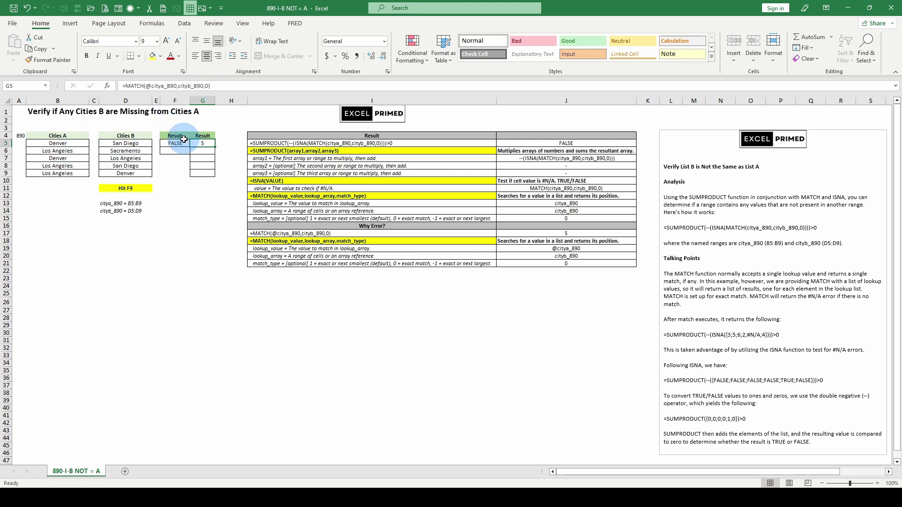
{"action": "key", "text": "F9"}
{"action": "key", "text": "F9"}
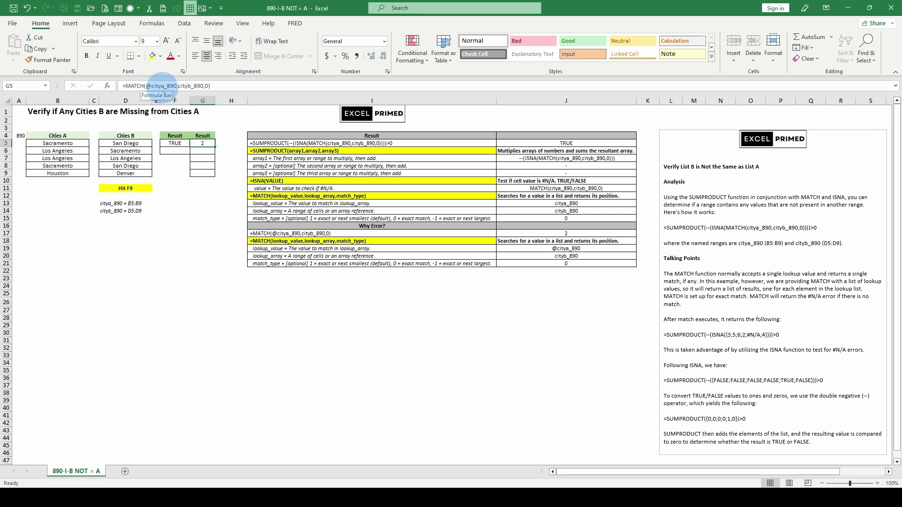
{"action": "left_click_drag", "start_coordinate": [147, 86], "coordinate": [176, 78]}
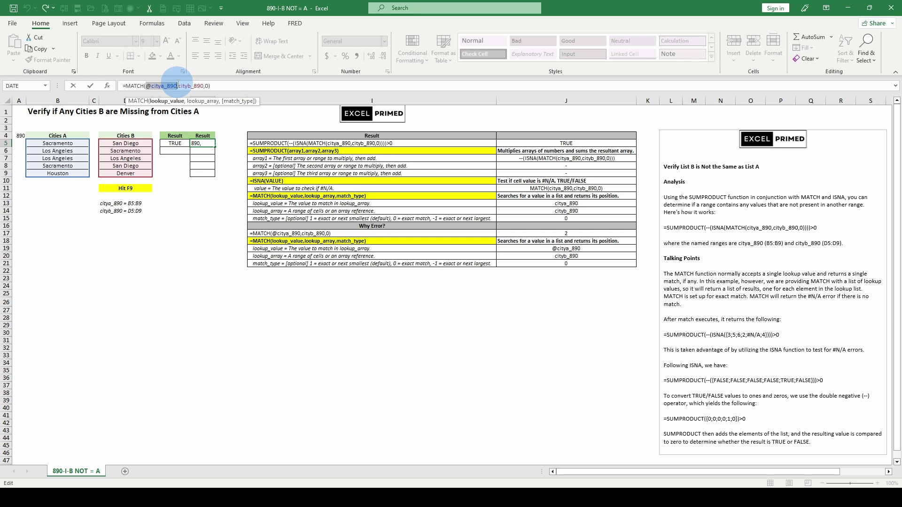
{"action": "key", "text": "F9"}
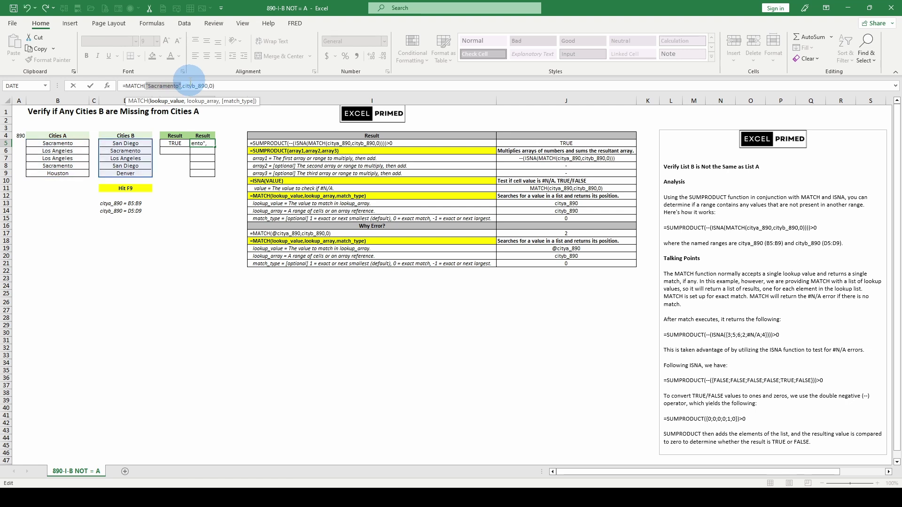
{"action": "left_click", "coordinate": [196, 101]}
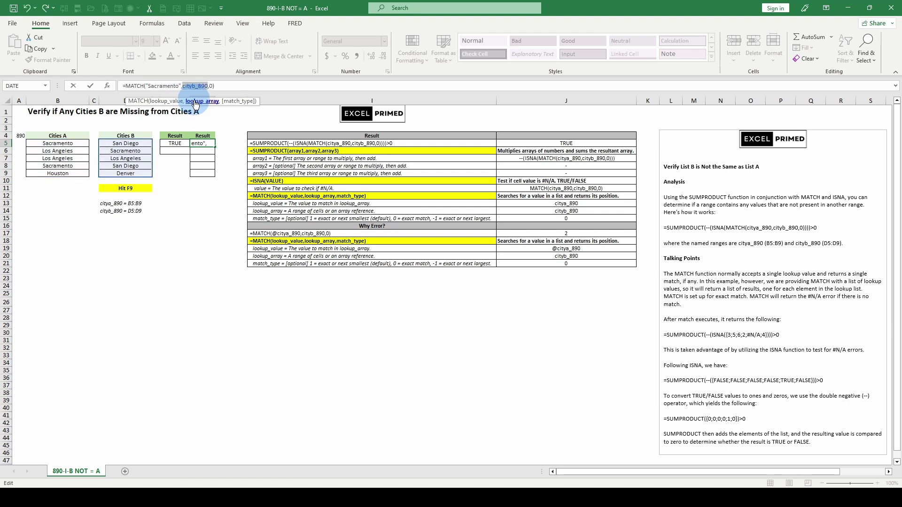
{"action": "key", "text": "F9"}
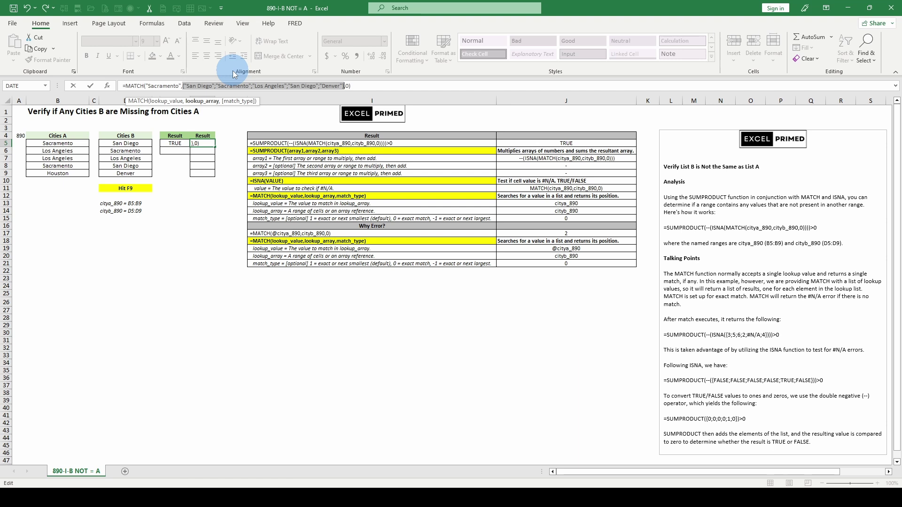
{"action": "key", "text": "Escape"}
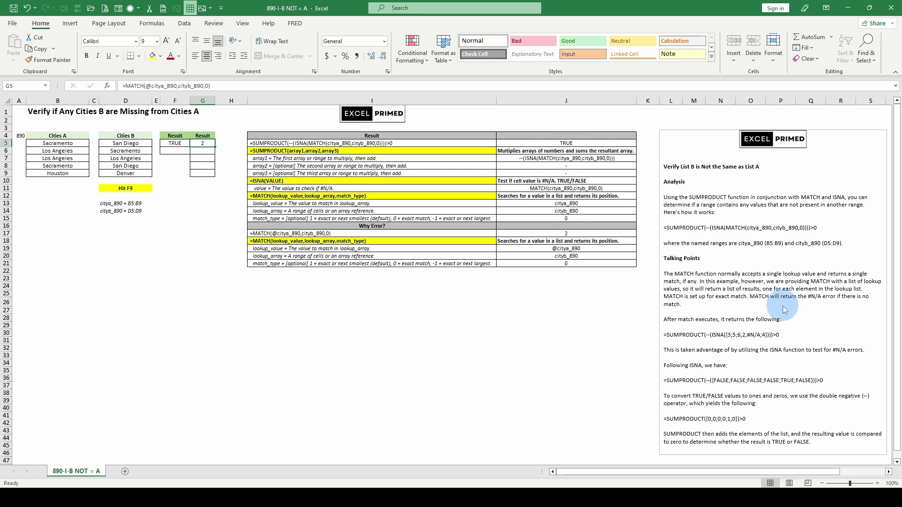
{"action": "scroll", "coordinate": [528, 397], "scroll_direction": "down", "scroll_amount": 2}
{"action": "scroll", "coordinate": [528, 397], "scroll_direction": "up", "scroll_amount": 2}
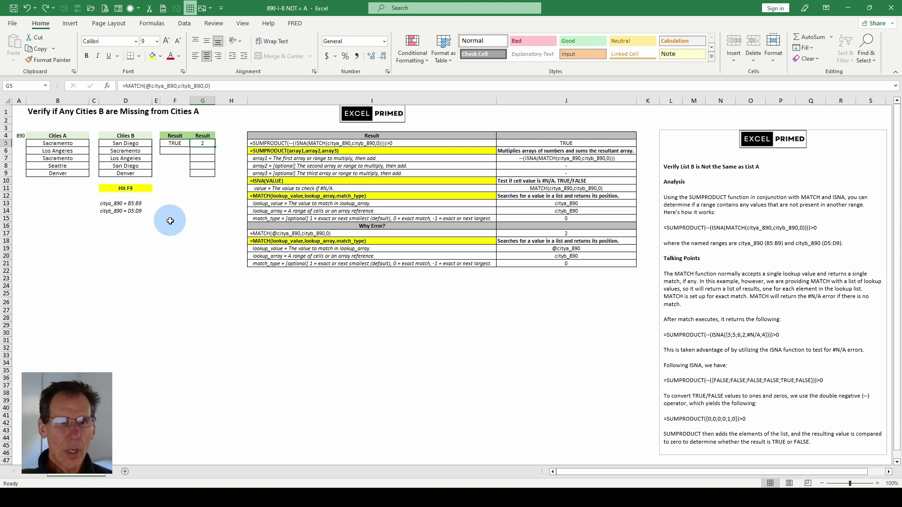
Remove the @ operator from G5's formula so it reads =MATCH(citya_890,cityb_890,0) and spills down the Result column
{"action": "left_click", "coordinate": [203, 144]}
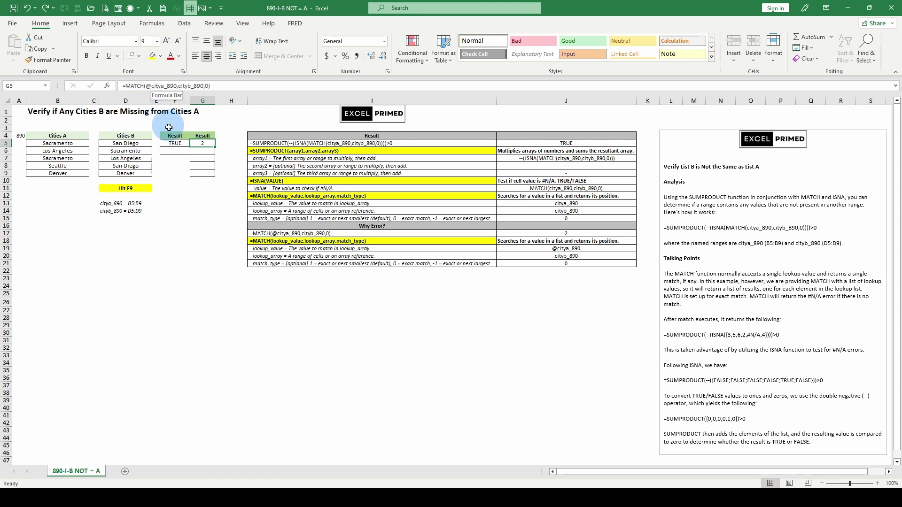
{"action": "left_click", "coordinate": [149, 87]}
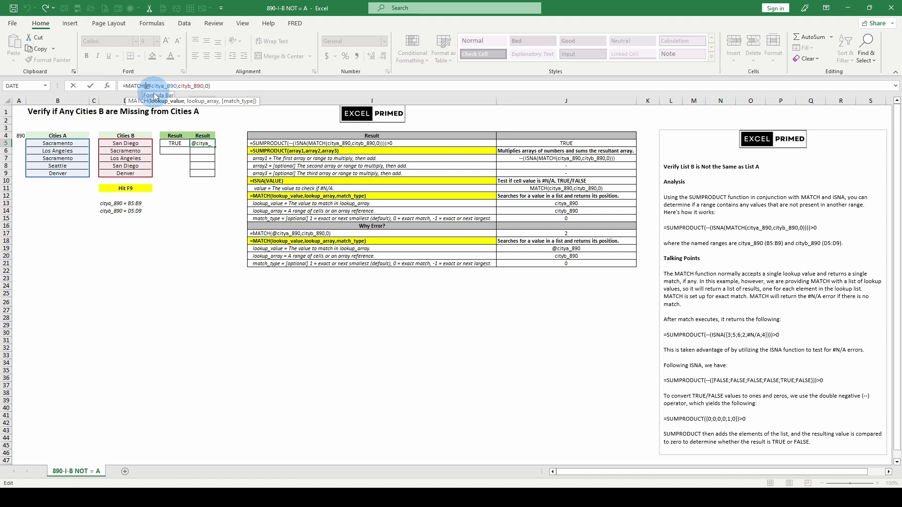
{"action": "key", "text": "Delete"}
{"action": "key", "text": "Return"}
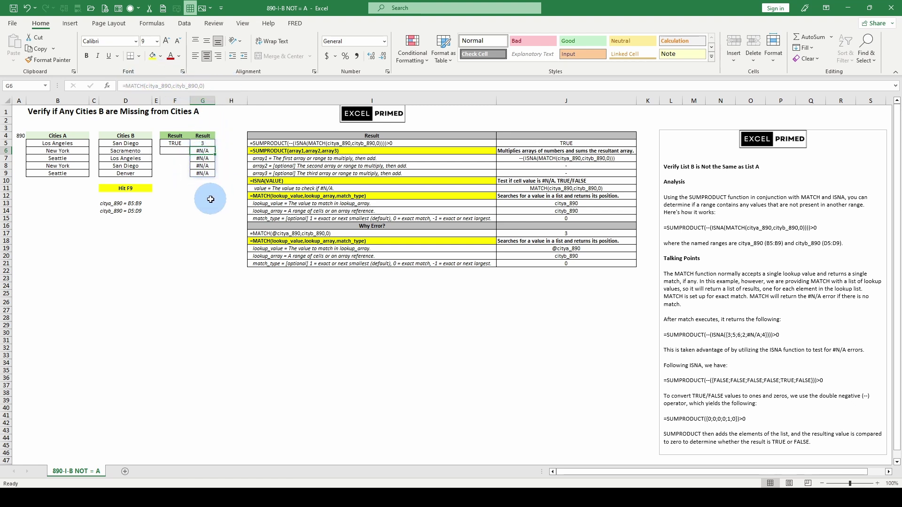
Compare the formulas in F5 and G5, and recalculate the sheet repeatedly to check the spilled match results against new Cities A lists
{"action": "left_click", "coordinate": [174, 144]}
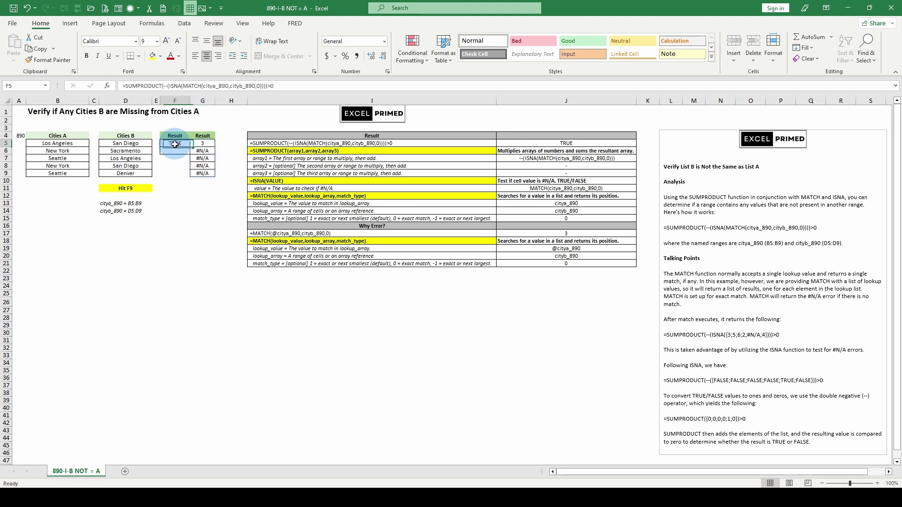
{"action": "left_click", "coordinate": [202, 143]}
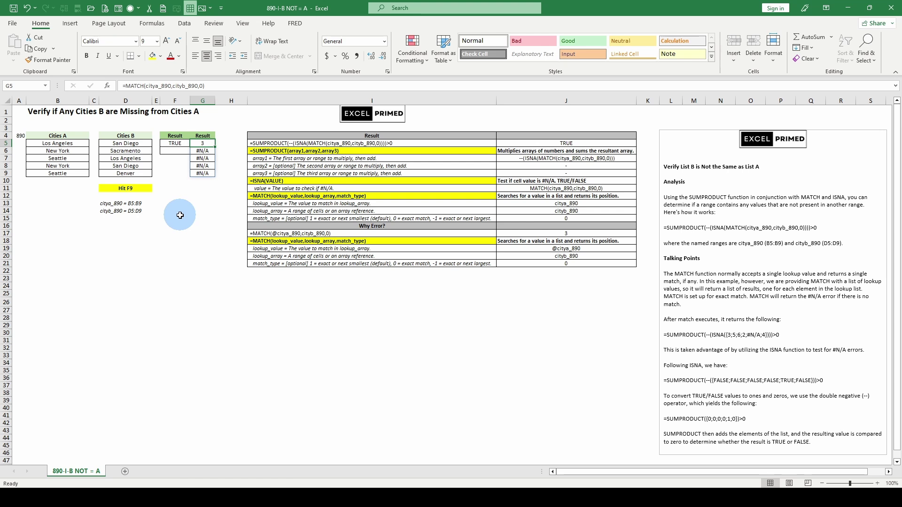
{"action": "key", "text": "F9"}
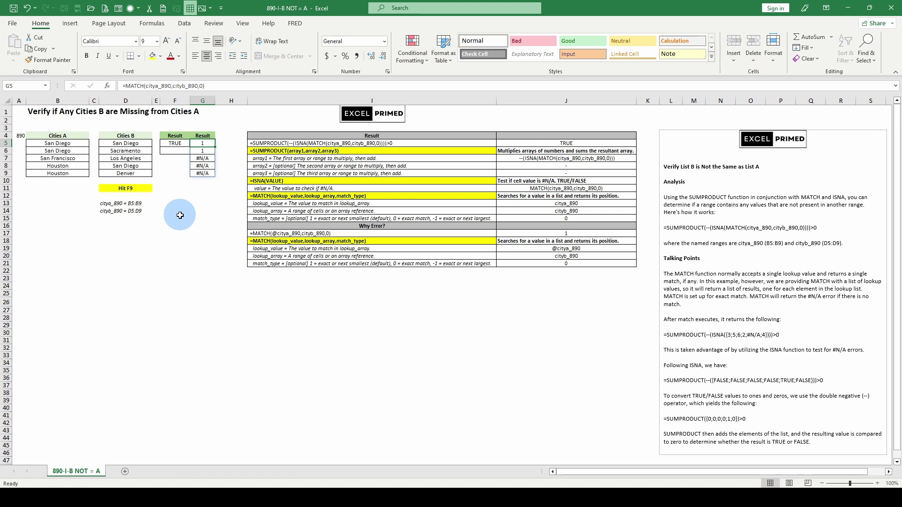
{"action": "key", "text": "F9"}
{"action": "key", "text": "F9"}
{"action": "key", "text": "F9"}
{"action": "key", "text": "F9"}
{"action": "key", "text": "F9"}
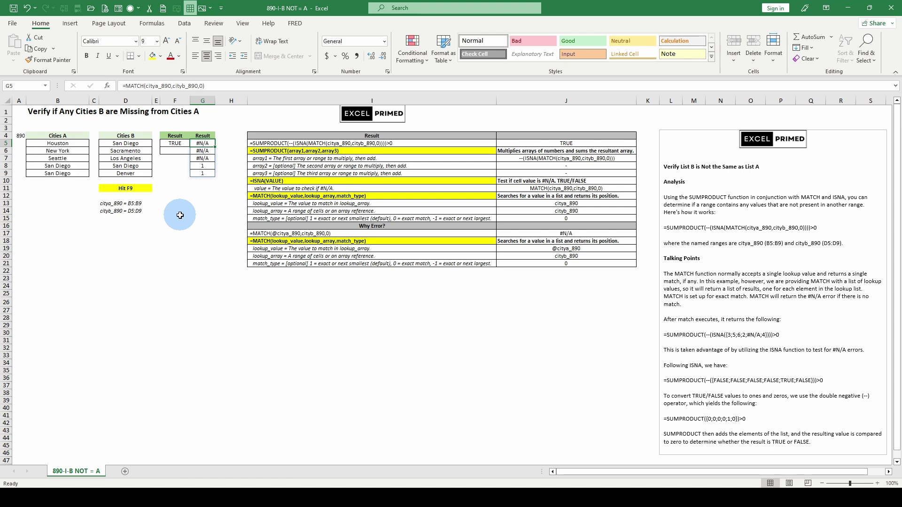
Recalculate the sheet repeatedly until a Cities A list comes up whose entries all match Cities B, making F5 return FALSE
{"action": "key", "text": "F9"}
{"action": "key", "text": "F9"}
{"action": "key", "text": "F9"}
{"action": "key", "text": "F9"}
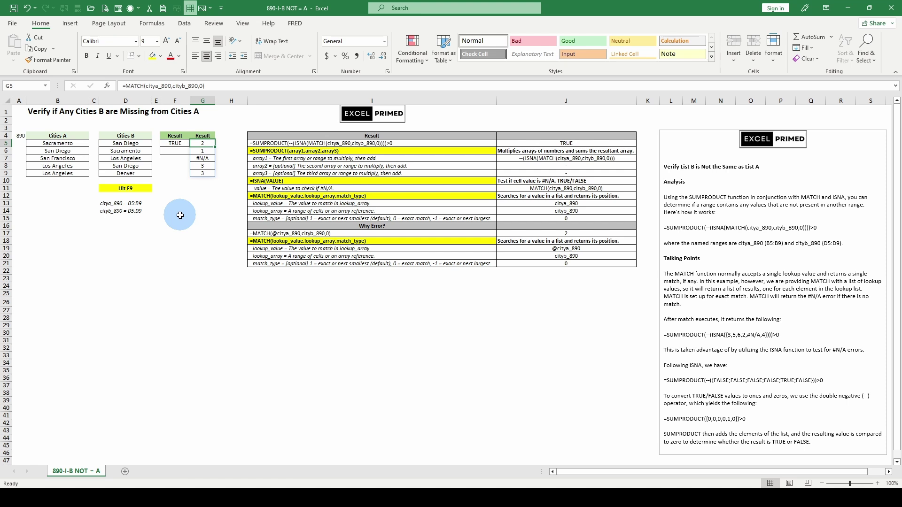
{"action": "key", "text": "F9"}
{"action": "key", "text": "F9"}
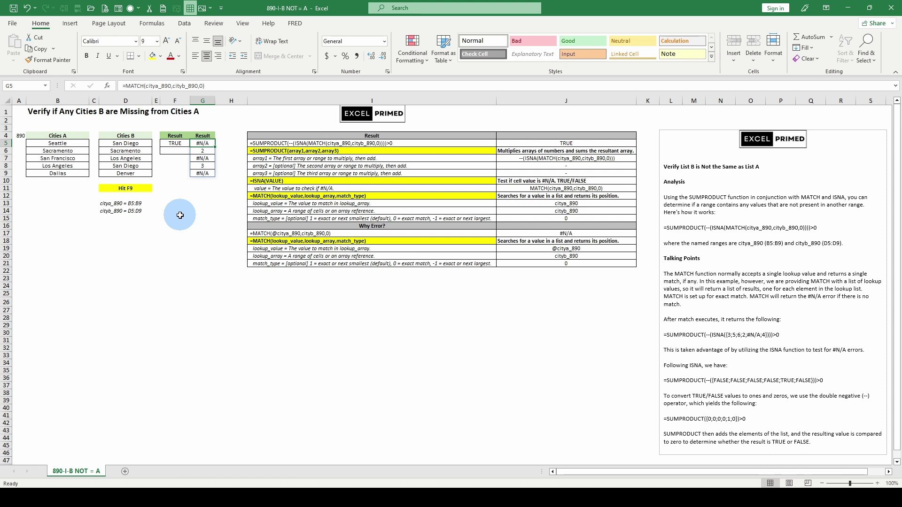
{"action": "key", "text": "F9"}
{"action": "key", "text": "F9"}
{"action": "key", "text": "F9"}
{"action": "key", "text": "F9"}
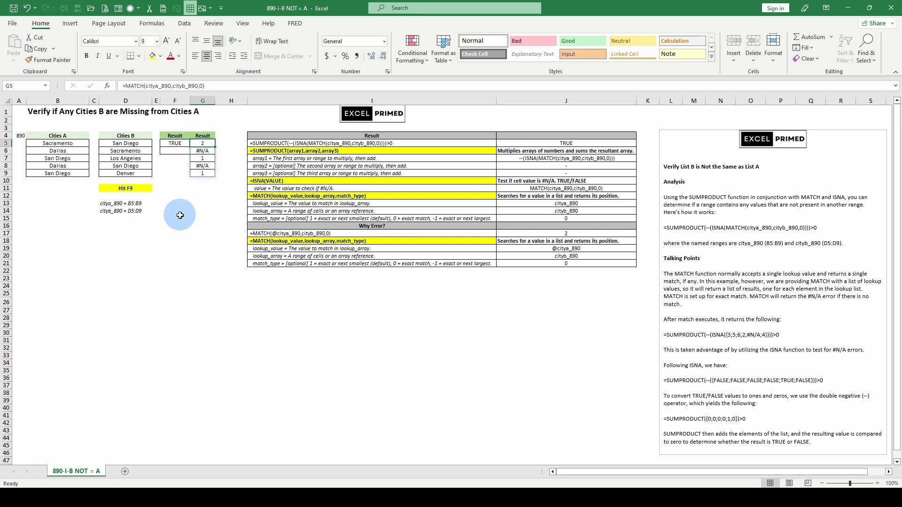
{"action": "key", "text": "F9"}
{"action": "key", "text": "F9"}
{"action": "key", "text": "F9"}
{"action": "key", "text": "F9"}
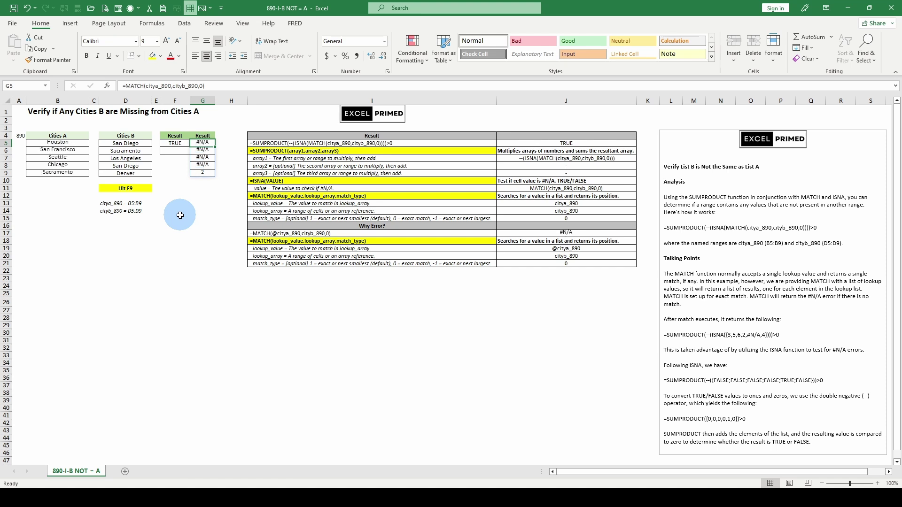
{"action": "key", "text": "F9"}
{"action": "key", "text": "F9"}
{"action": "key", "text": "F9"}
{"action": "key", "text": "F9"}
{"action": "key", "text": "F9"}
{"action": "key", "text": "F9"}
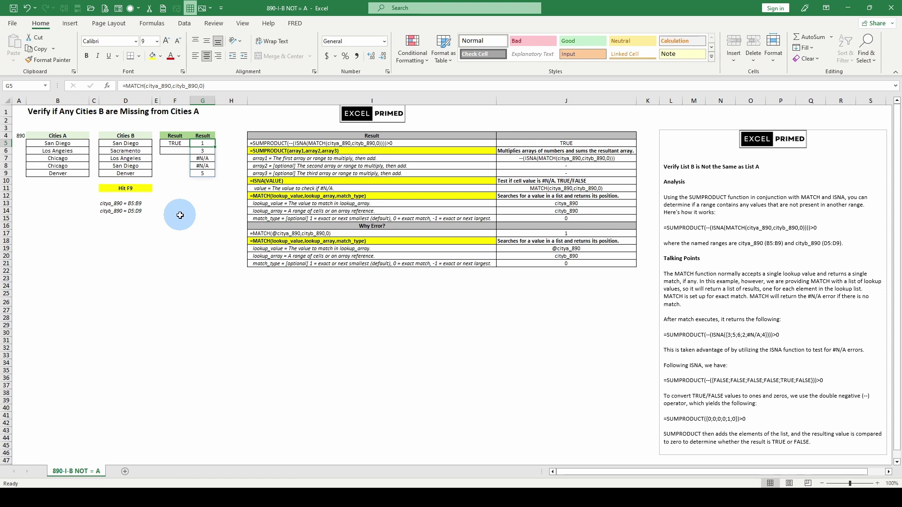
{"action": "key", "text": "F9"}
{"action": "key", "text": "F9"}
{"action": "key", "text": "F9"}
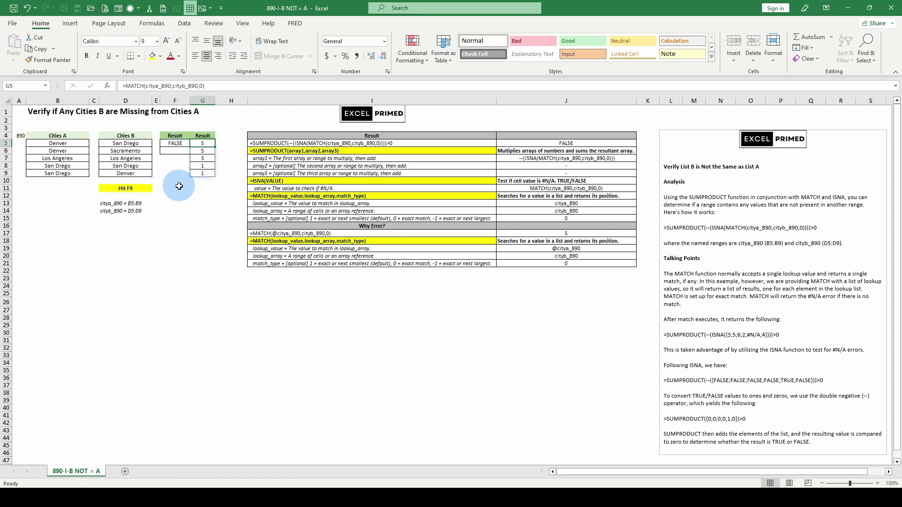
Regenerate the Cities A list many more times, checking F5's result and the spilled MATCH values in column G against each new list
{"action": "key", "text": "F9"}
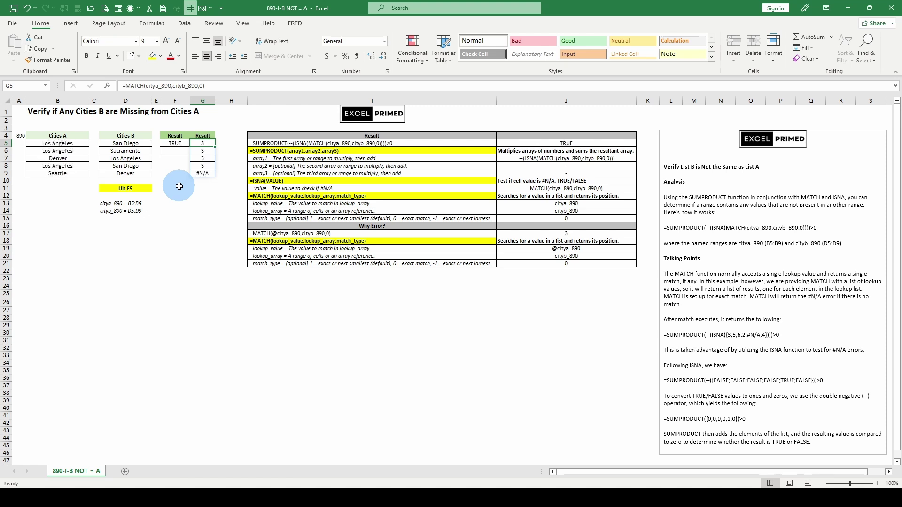
{"action": "key", "text": "F9"}
{"action": "key", "text": "F9"}
{"action": "key", "text": "F9"}
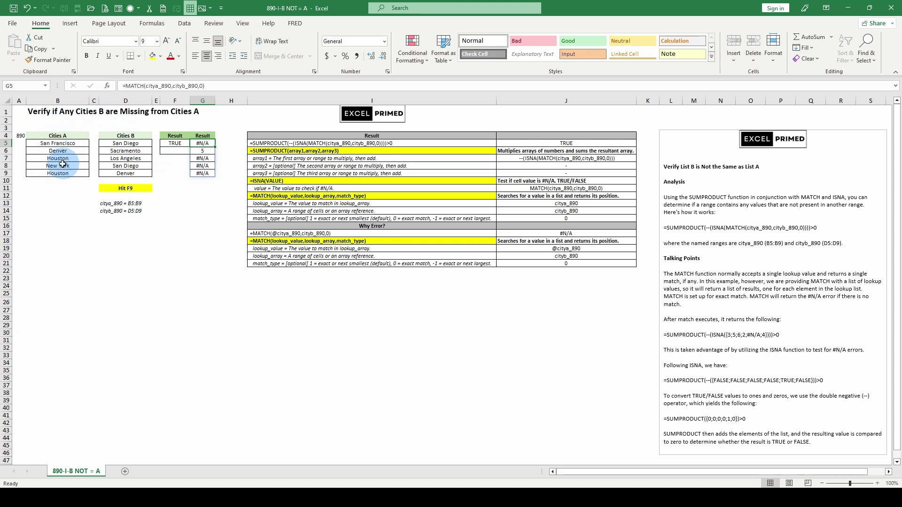
{"action": "key", "text": "F9"}
{"action": "key", "text": "F9"}
{"action": "key", "text": "F9"}
{"action": "key", "text": "F9"}
{"action": "key", "text": "F9"}
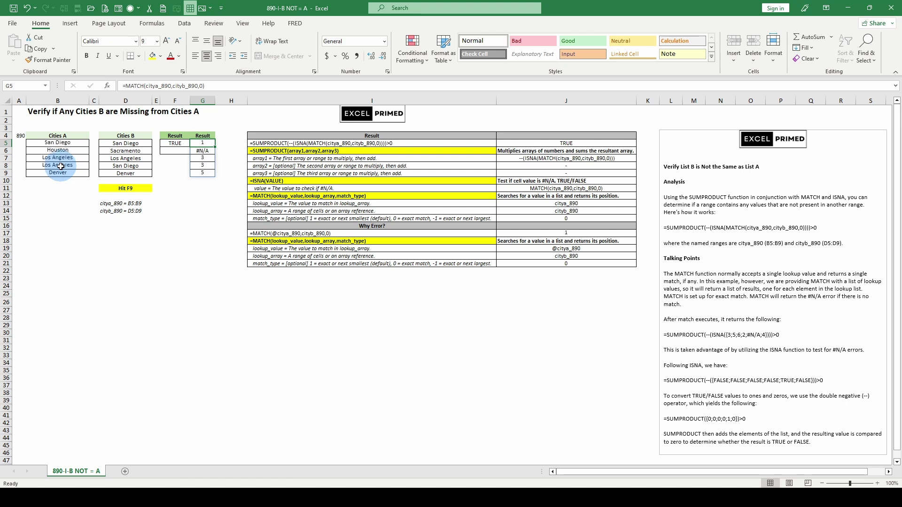
{"action": "key", "text": "F9"}
{"action": "key", "text": "F9"}
{"action": "key", "text": "F9"}
{"action": "key", "text": "F9"}
{"action": "key", "text": "F9"}
{"action": "key", "text": "F9"}
{"action": "key", "text": "F9"}
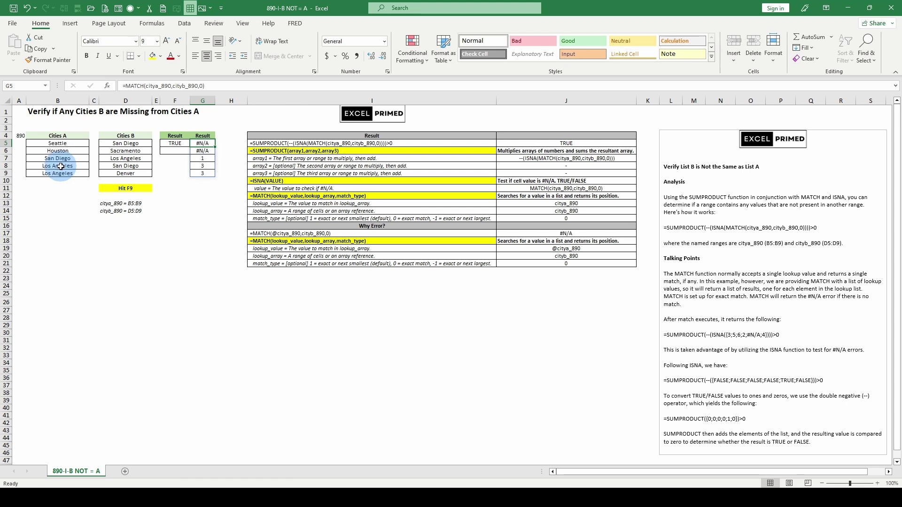
{"action": "key", "text": "F9"}
{"action": "key", "text": "F9"}
{"action": "key", "text": "F9"}
{"action": "key", "text": "F9"}
{"action": "key", "text": "F9"}
{"action": "key", "text": "F9"}
{"action": "key", "text": "F9"}
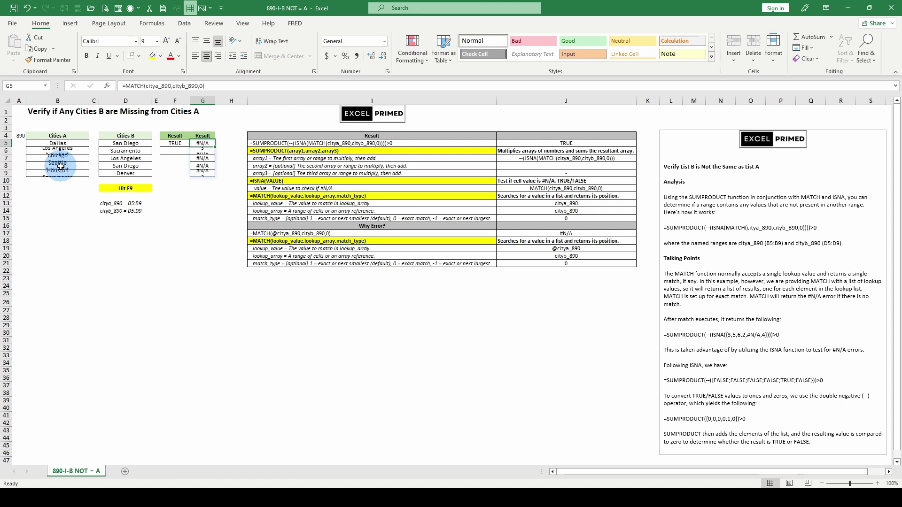
{"action": "key", "text": "F9"}
{"action": "key", "text": "F9"}
{"action": "key", "text": "F9"}
{"action": "key", "text": "F9"}
{"action": "key", "text": "F9"}
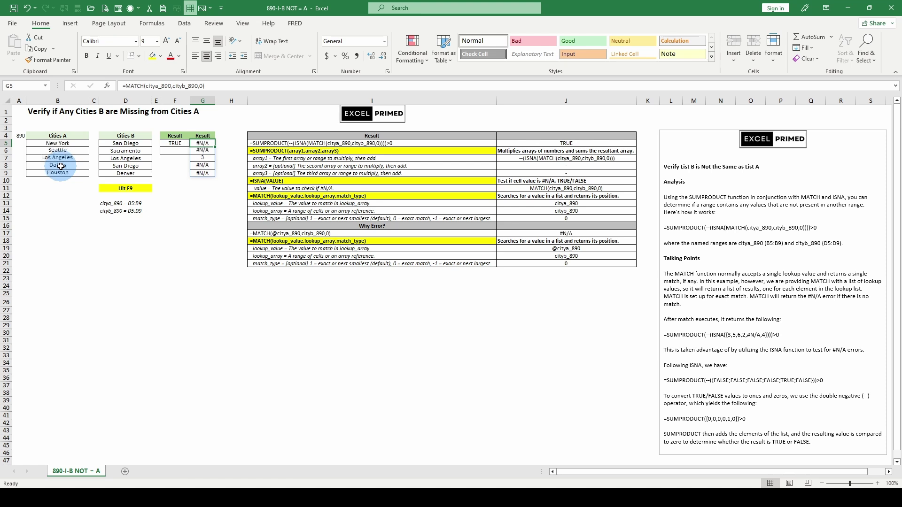
{"action": "key", "text": "F9"}
{"action": "key", "text": "F9"}
{"action": "key", "text": "F9"}
{"action": "key", "text": "F9"}
{"action": "key", "text": "F9"}
{"action": "key", "text": "F9"}
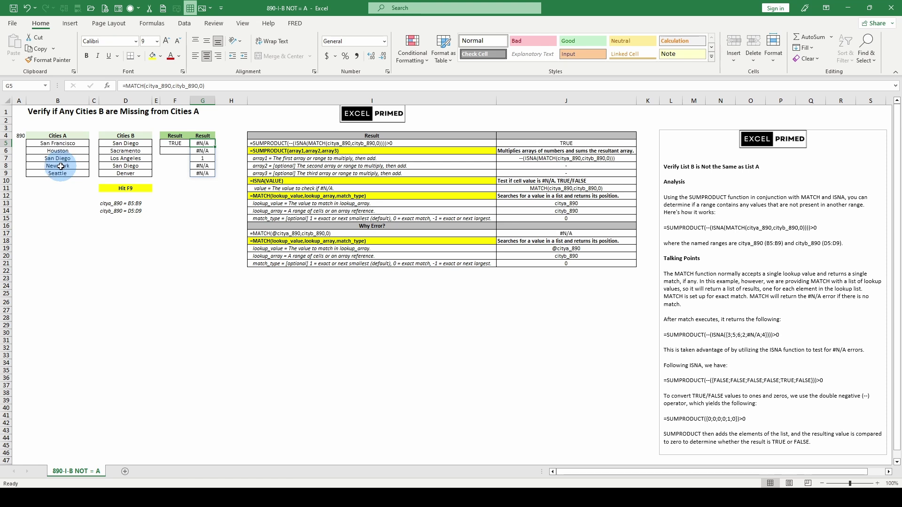
{"action": "key", "text": "F9"}
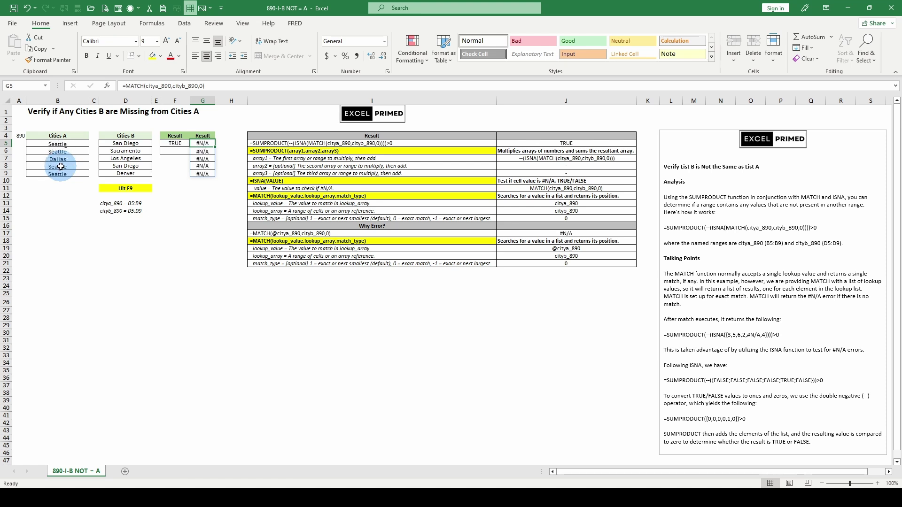
{"action": "key", "text": "F9"}
{"action": "key", "text": "F9"}
{"action": "key", "text": "F9"}
{"action": "key", "text": "F9"}
{"action": "key", "text": "F9"}
{"action": "key", "text": "F9"}
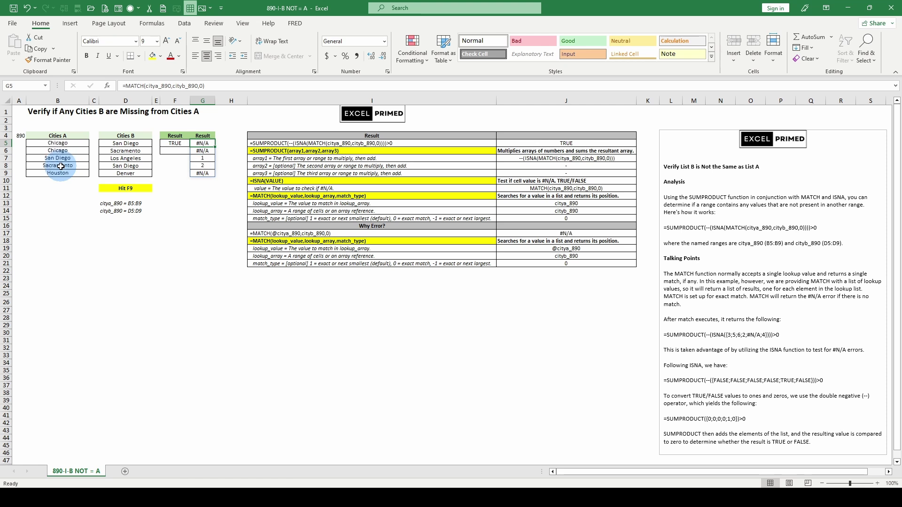
{"action": "key", "text": "F9"}
{"action": "key", "text": "F9"}
{"action": "key", "text": "F9"}
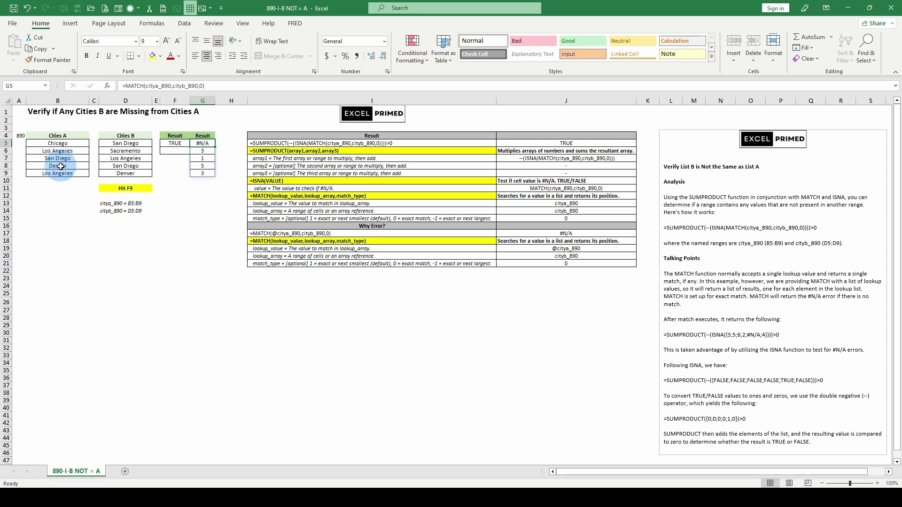
{"action": "key", "text": "F9"}
{"action": "key", "text": "F9"}
{"action": "key", "text": "F9"}
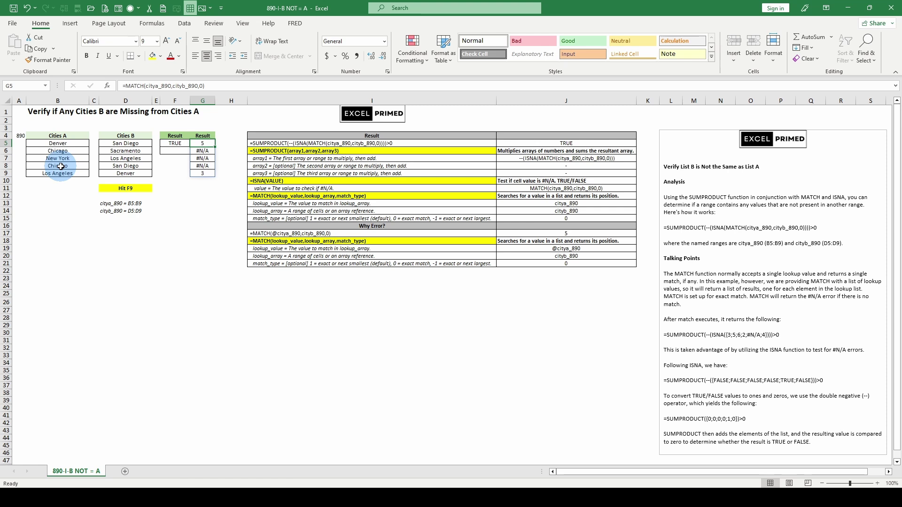
{"action": "key", "text": "F9"}
{"action": "key", "text": "F9"}
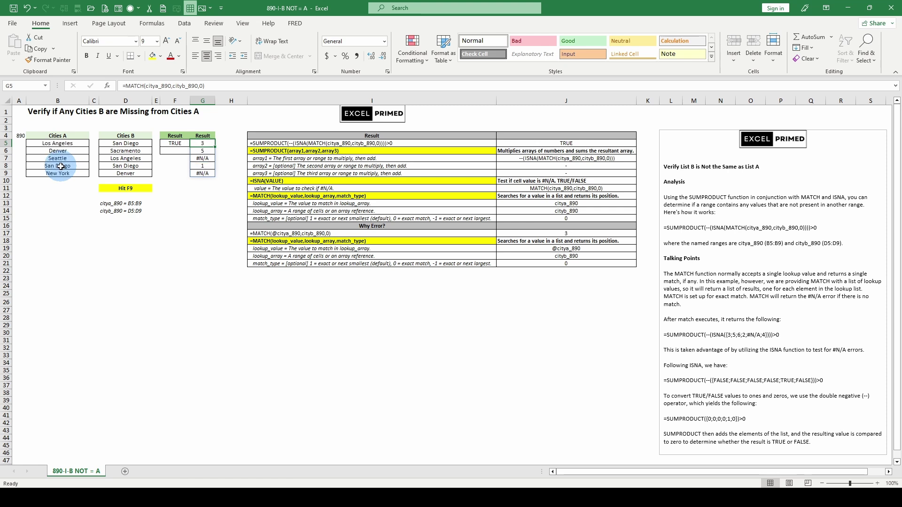
{"action": "key", "text": "F9"}
{"action": "key", "text": "F9"}
{"action": "key", "text": "F9"}
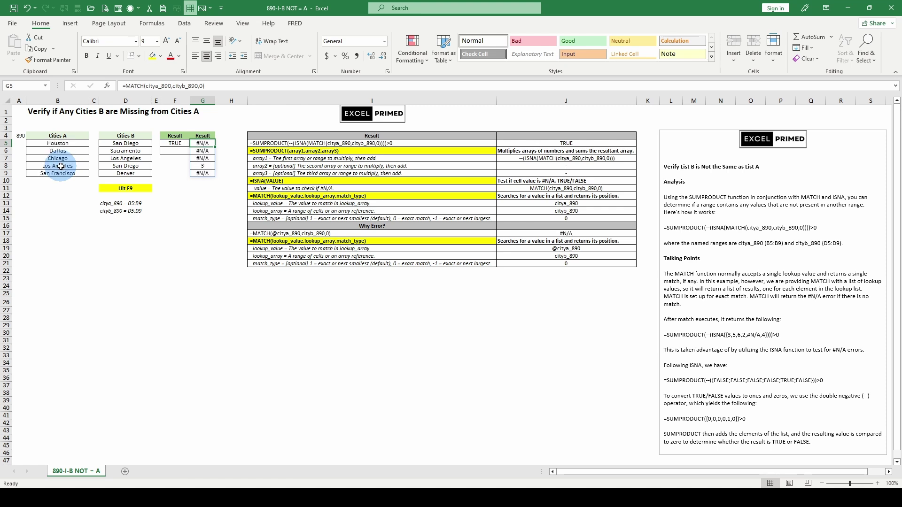
{"action": "key", "text": "F9"}
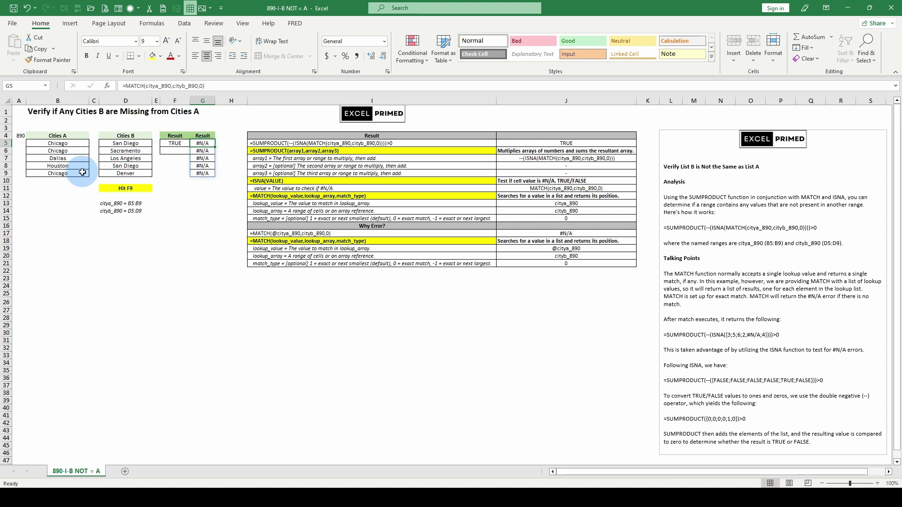
{"action": "key", "text": "F9"}
{"action": "key", "text": "F9"}
{"action": "key", "text": "F9"}
{"action": "key", "text": "F9"}
{"action": "key", "text": "F9"}
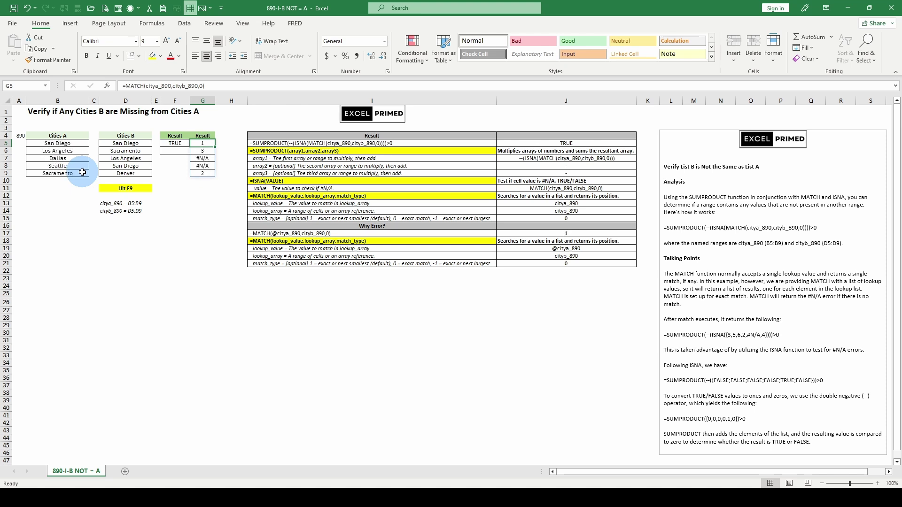
{"action": "key", "text": "F9"}
{"action": "key", "text": "F9"}
{"action": "key", "text": "F9"}
{"action": "key", "text": "F9"}
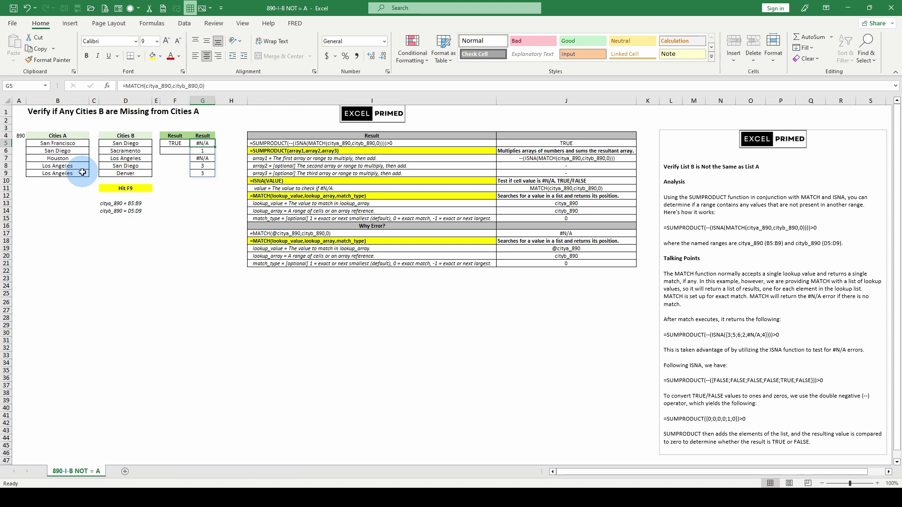
{"action": "key", "text": "F9"}
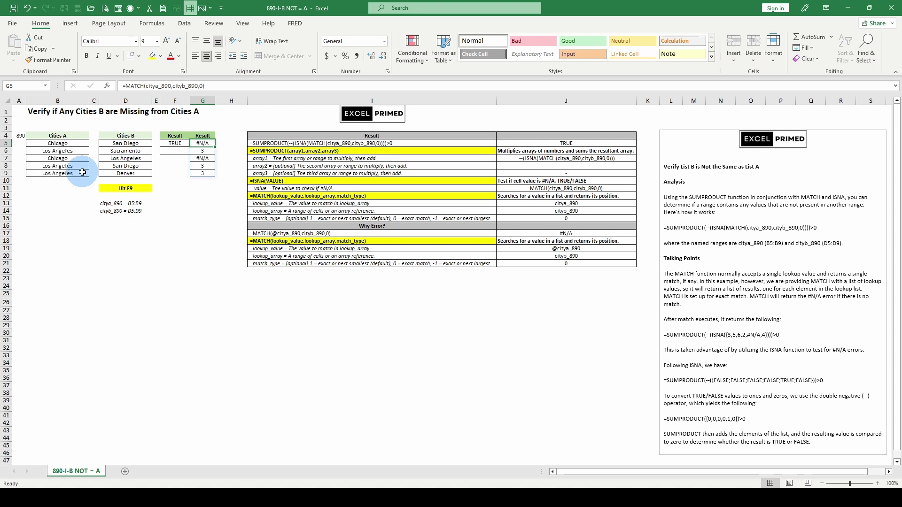